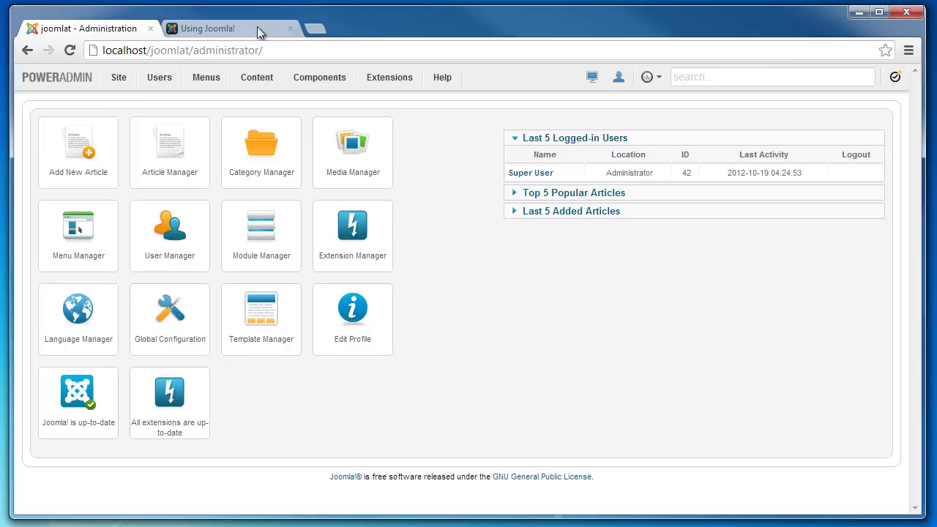
Step: Search the administration for "Joomla!" and open the content article titled exactly "Joomla!" for editing
click(690, 76)
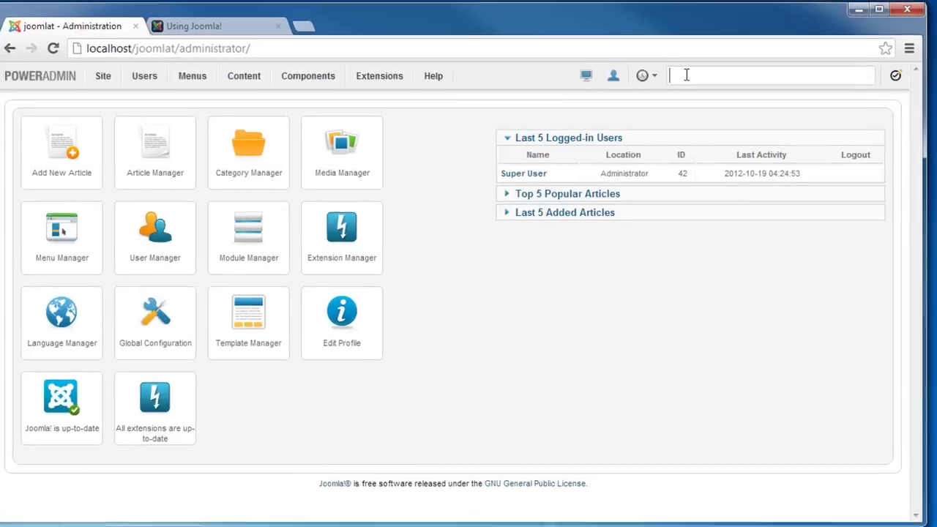
right_click(690, 76)
click(725, 153)
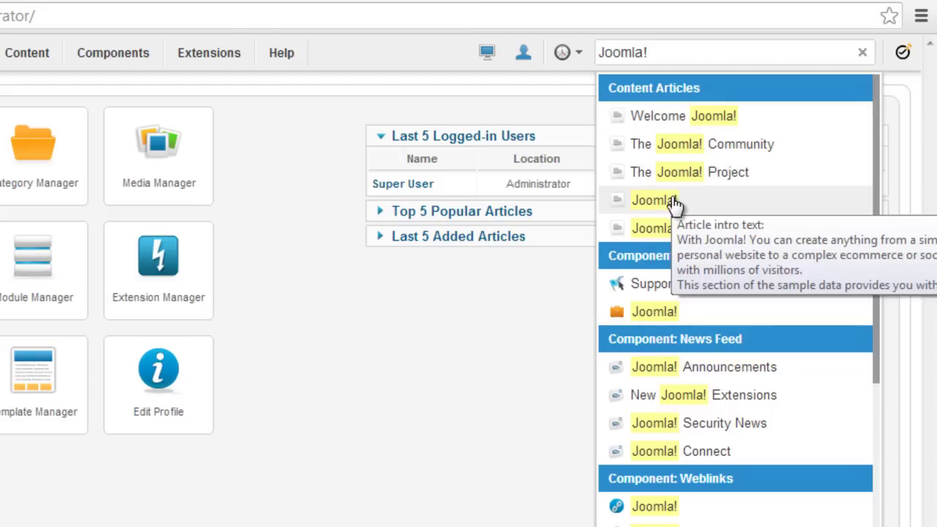
click(663, 209)
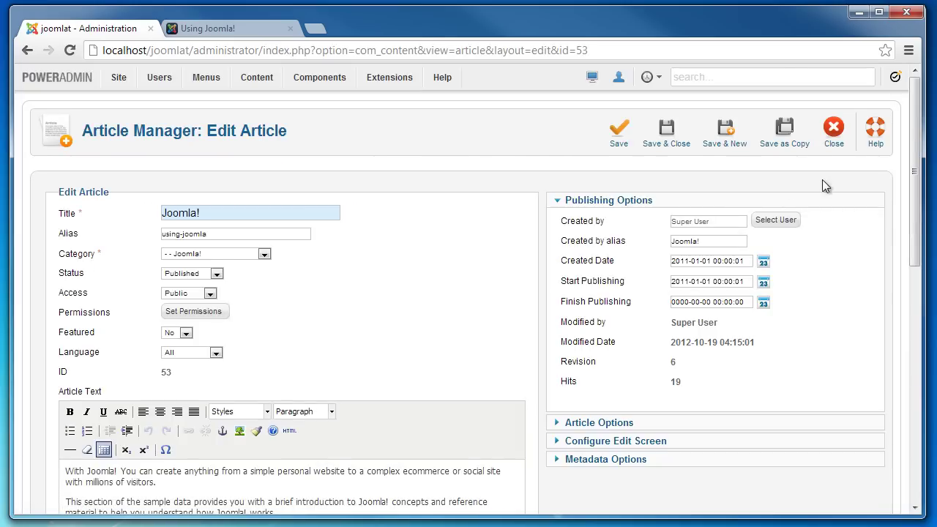
Step: Delete the words "With Joomla!" from the start of the article's first paragraph and save the article
drag(916, 192, 919, 262)
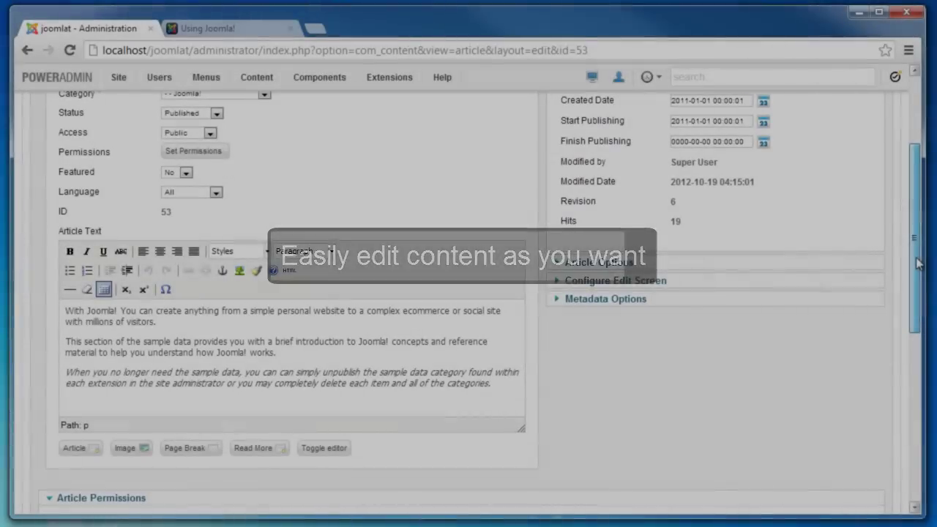
drag(919, 262, 921, 272)
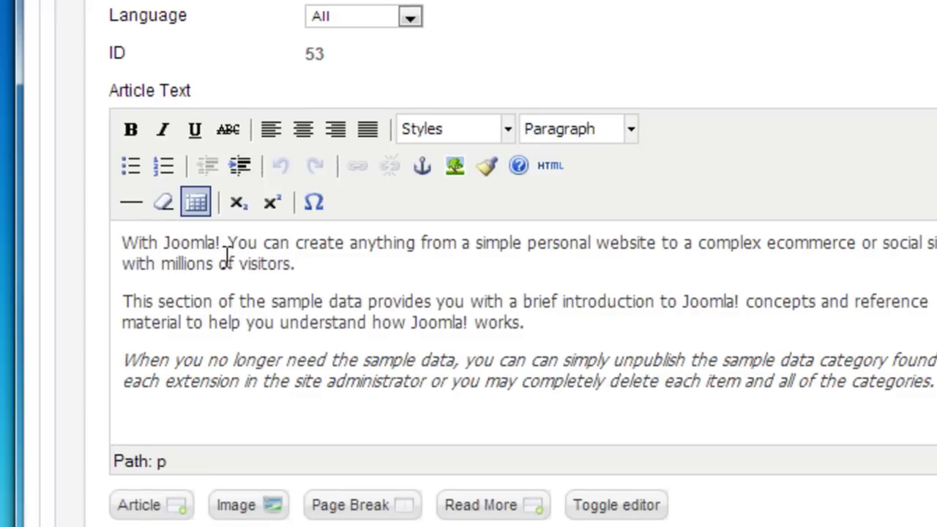
drag(226, 245, 129, 248)
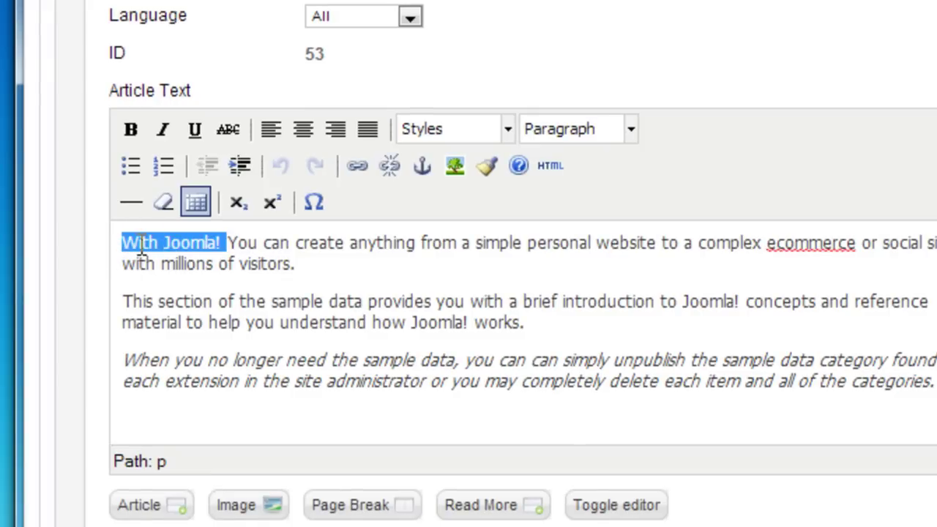
right_click(139, 245)
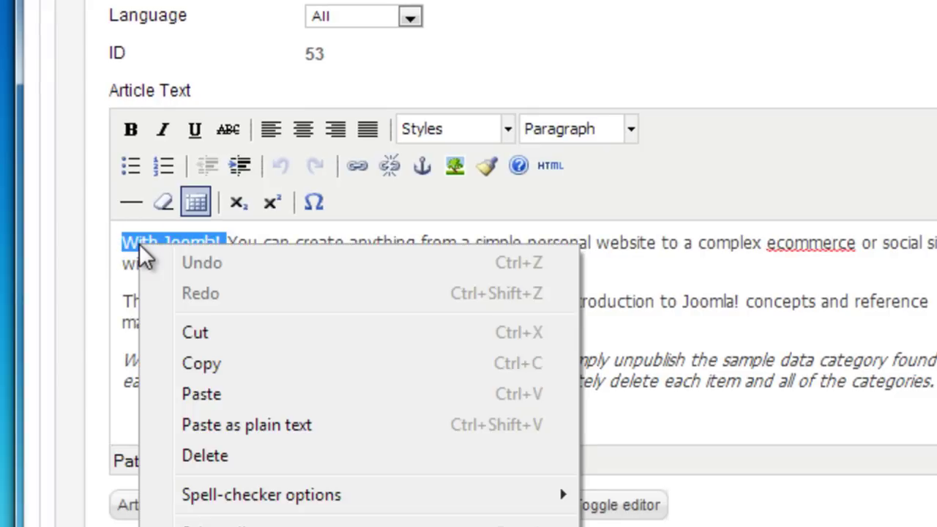
click(183, 450)
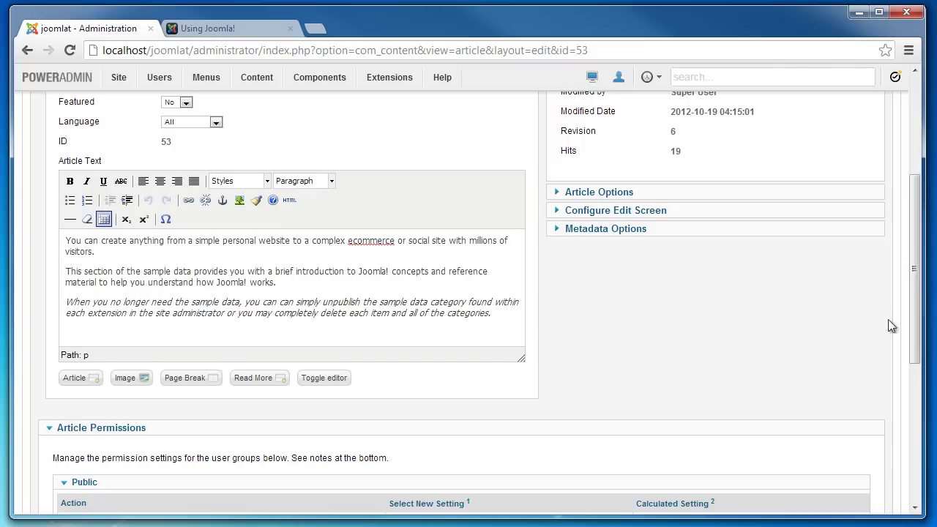
scroll(883, 325, up, 5)
click(618, 135)
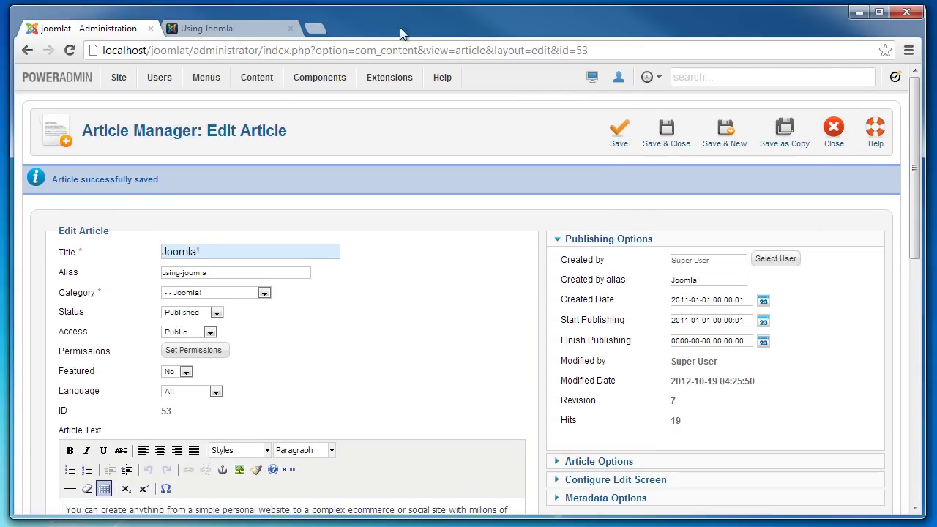
Step: Reload the Using Joomla! page on the public site to check the edited text, and return to the administration
click(237, 28)
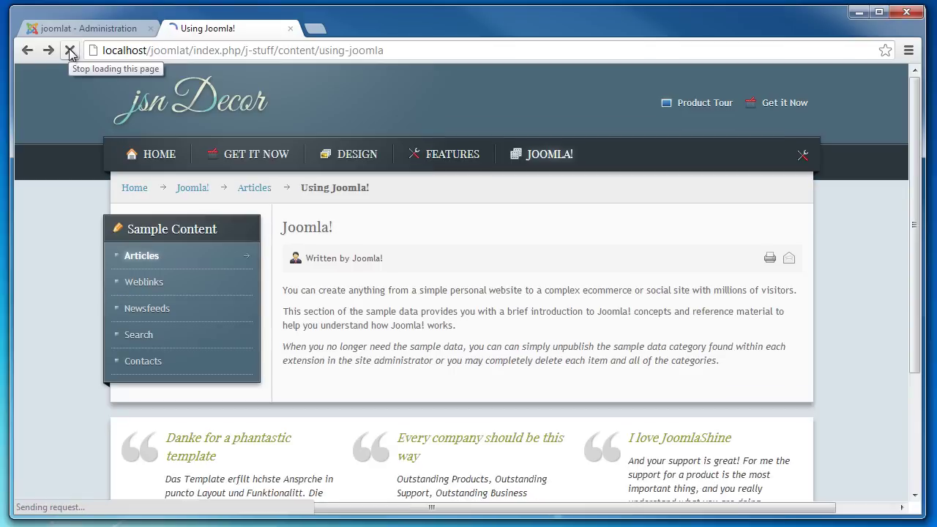
click(69, 50)
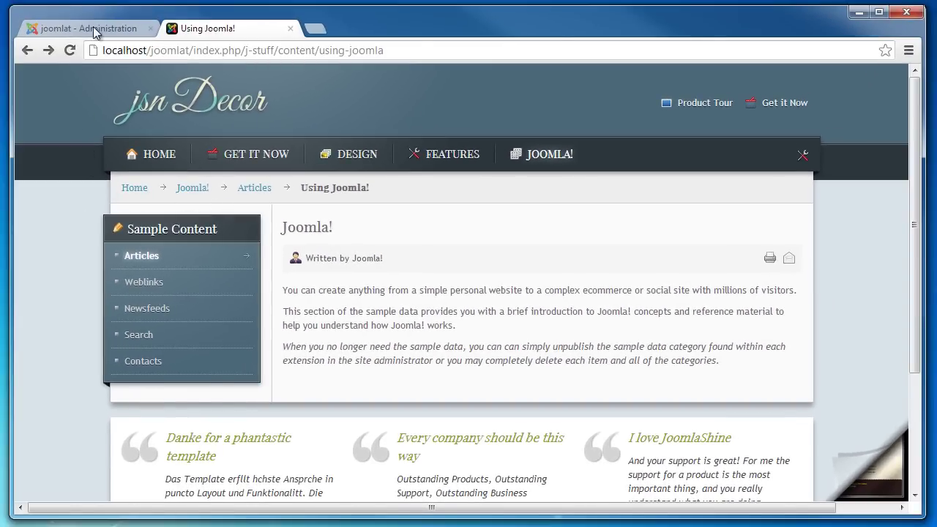
click(93, 28)
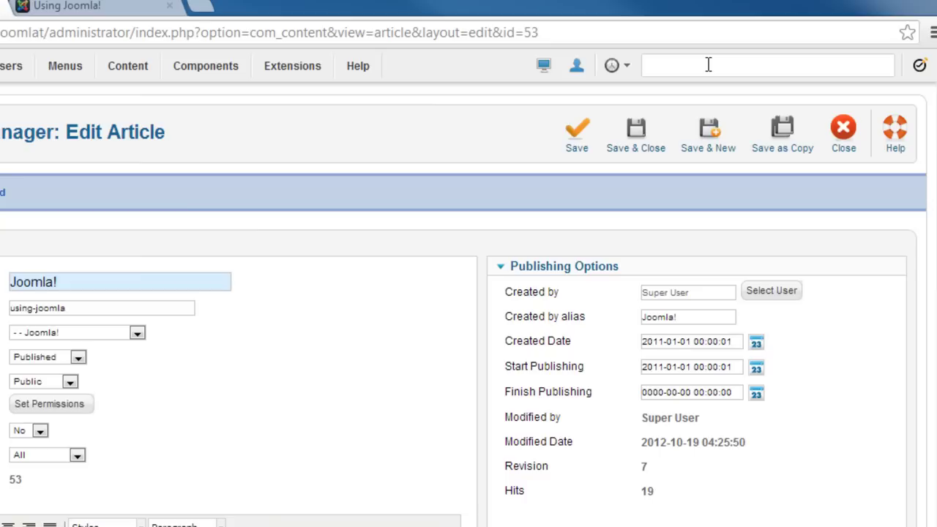
Step: Search the administration for "Joomla!" again and look through the result groups
click(707, 65)
text(Joomla!)
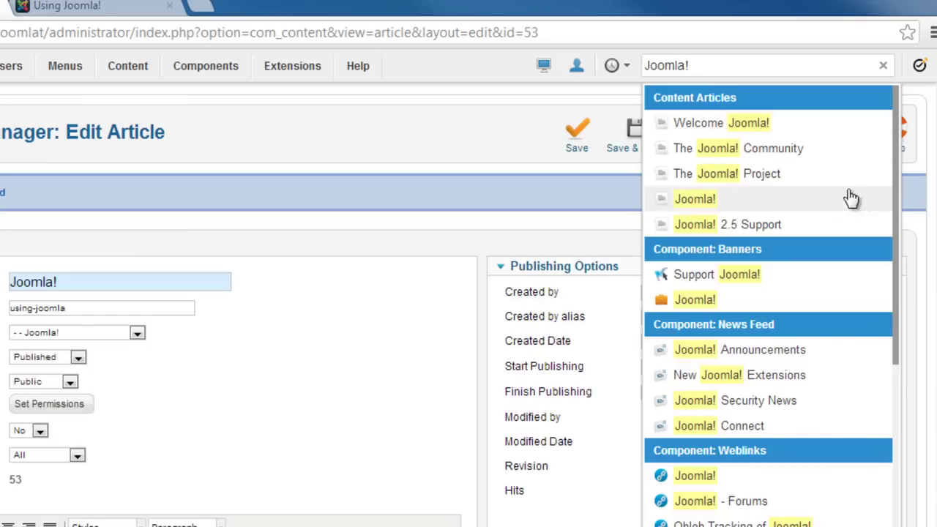
mouse_move(898, 242)
mouse_down()
mouse_move(894, 416)
mouse_move(902, 240)
mouse_up()
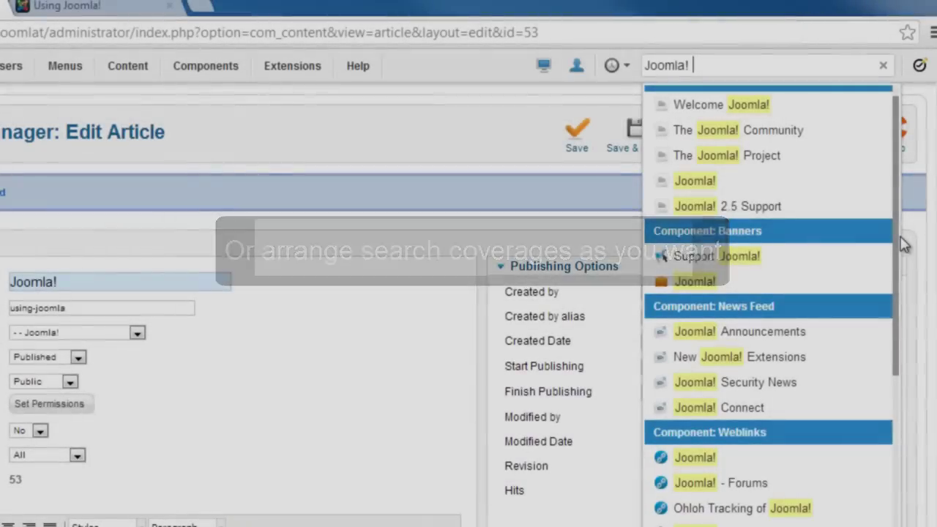
drag(904, 243, 897, 223)
click(899, 229)
Step: Open the configuration page of the JSN PowerAdmin component
mouse_move(224, 65)
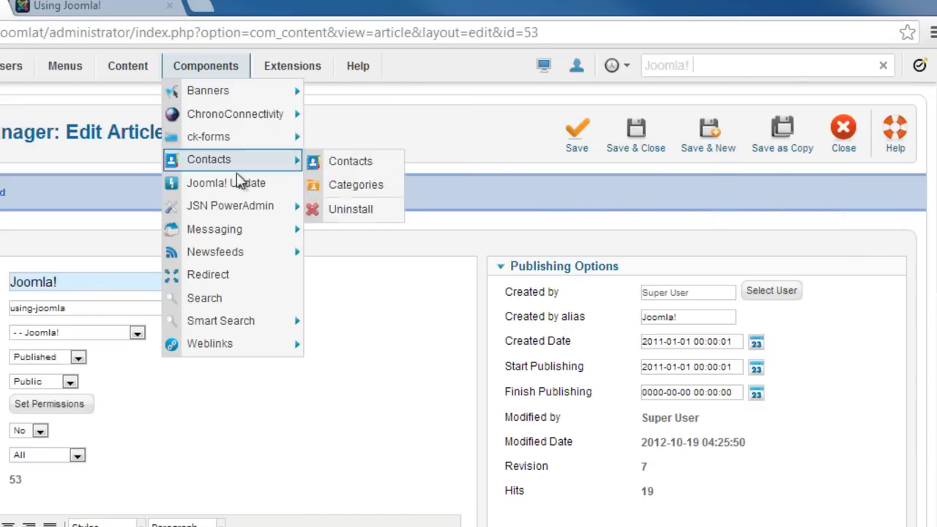
mouse_move(290, 214)
click(358, 266)
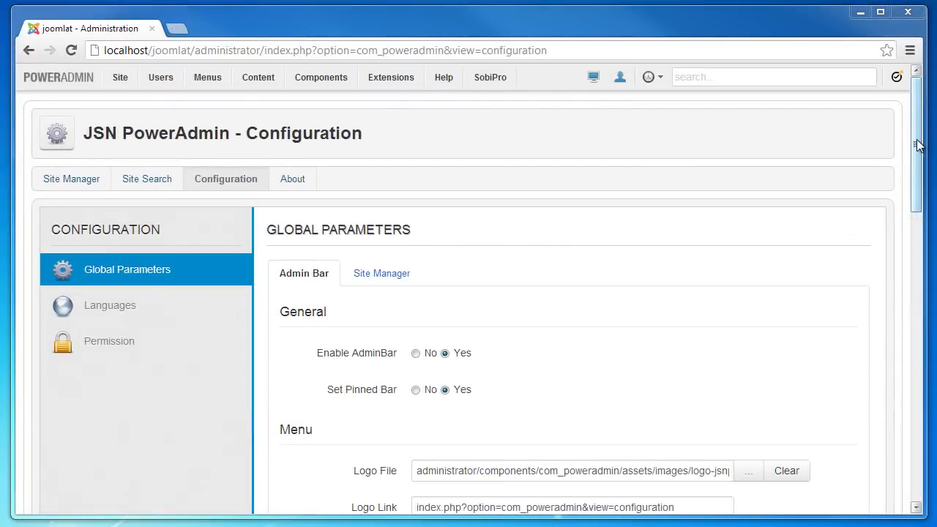
Step: Clear the Search Result Number value in the Search & History settings
drag(919, 145, 912, 391)
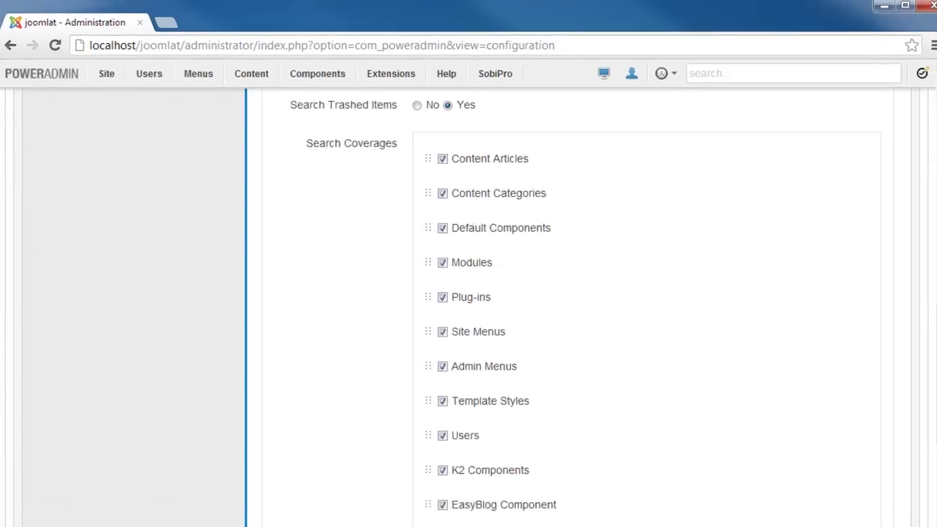
scroll(571, 308, up, 2)
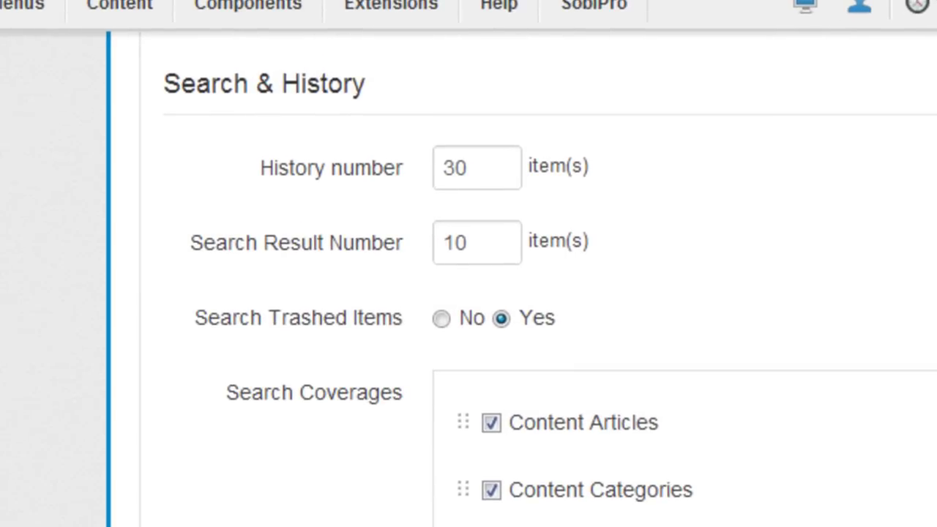
drag(471, 243, 438, 242)
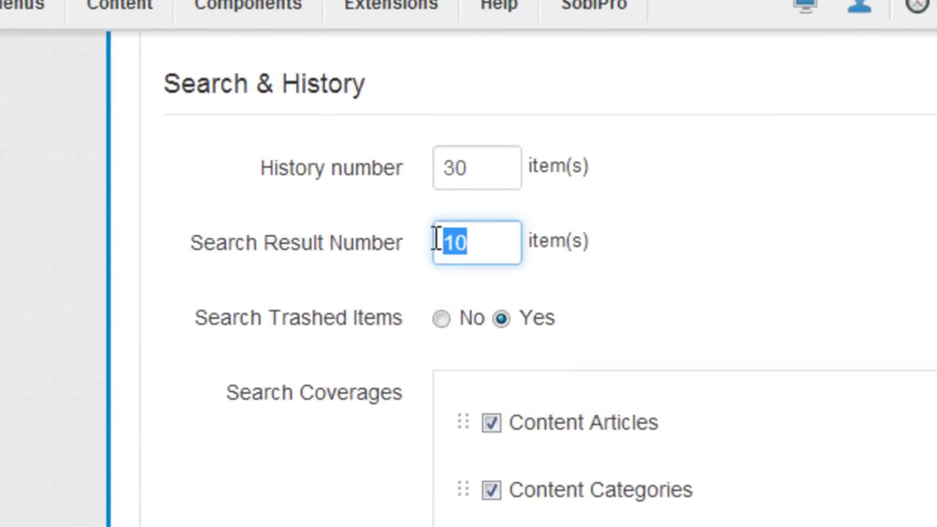
key(BackSpace)
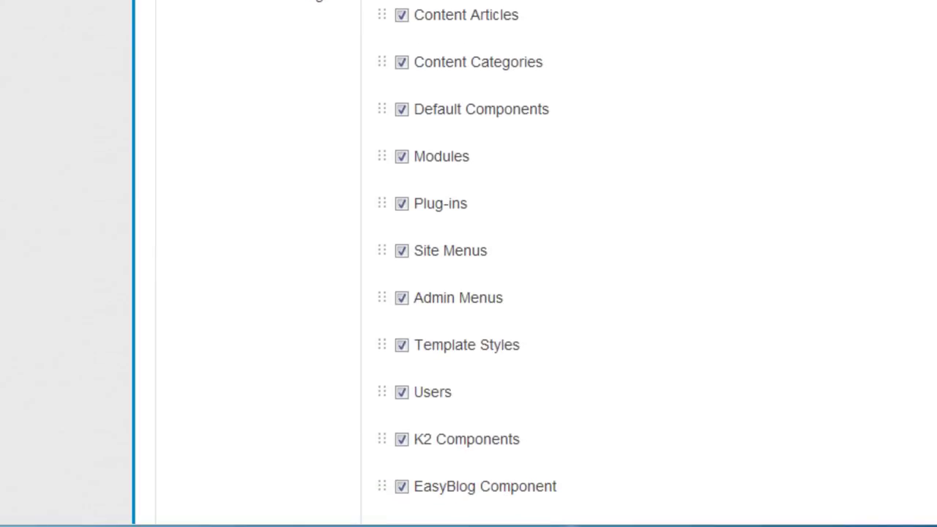
Step: Reorder the search coverages: place Default Components below Plug-ins, and Template Styles and K2 Components above Site Menus
drag(383, 106, 378, 221)
drag(382, 345, 385, 249)
drag(376, 438, 382, 297)
Step: Exclude Plug-ins, Template Styles and K2 Components from the search coverages and save the configuration
click(402, 157)
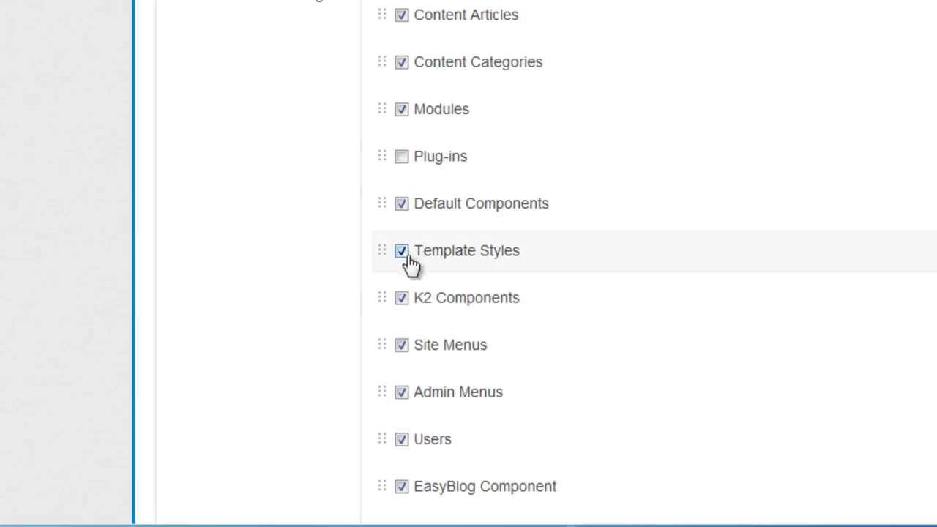
click(402, 298)
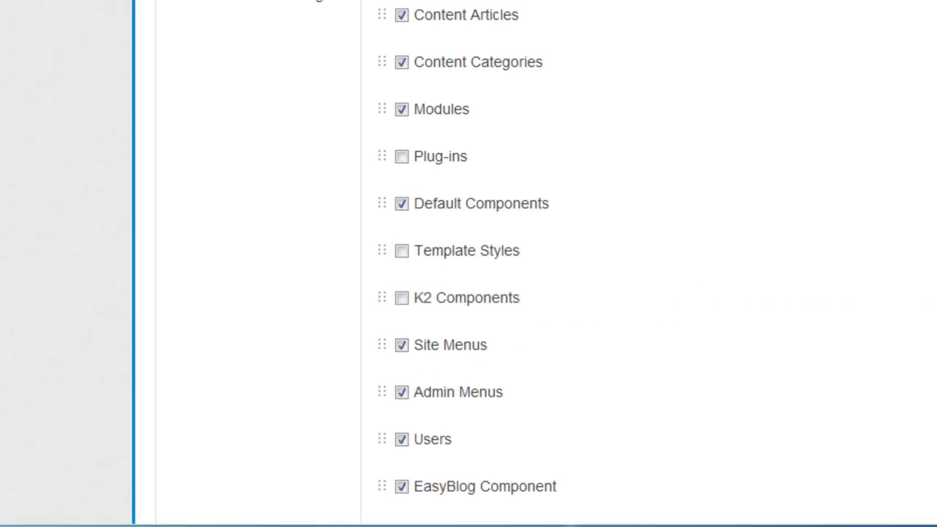
scroll(659, 275, down, 3)
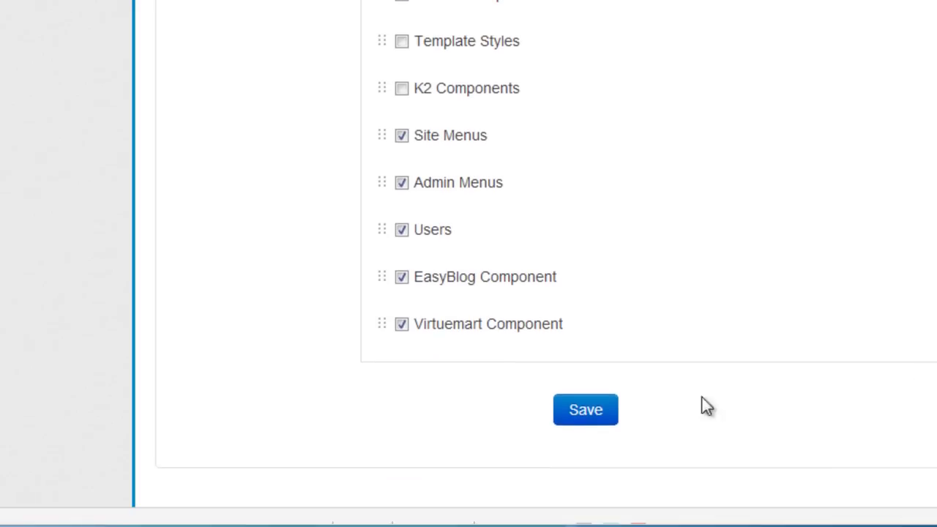
click(596, 409)
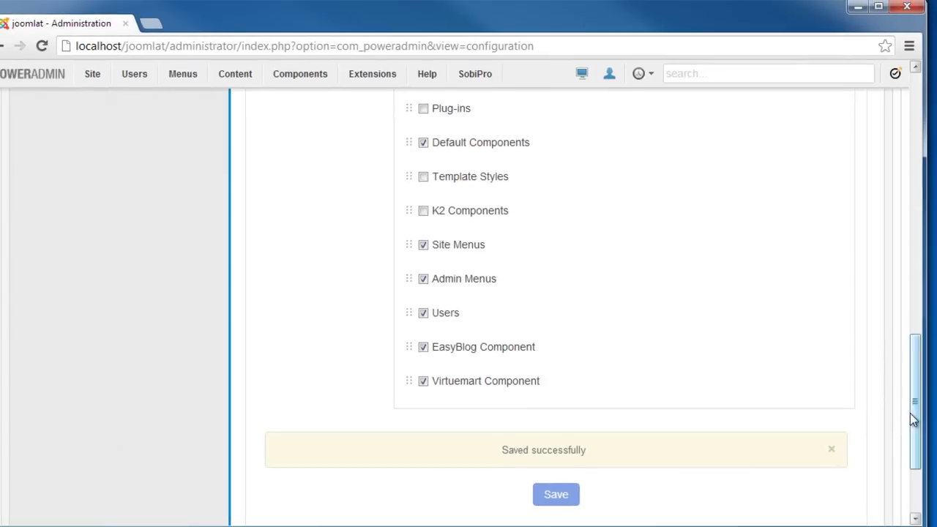
Step: Search the administration for "joomla!" and open the complete list of Content Articles results
drag(913, 419, 915, 173)
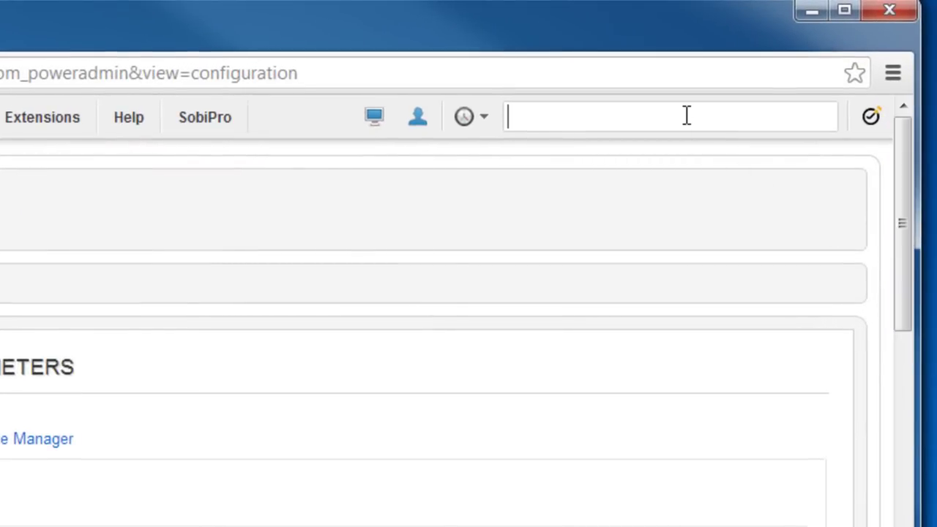
click(686, 115)
text(joomla!)
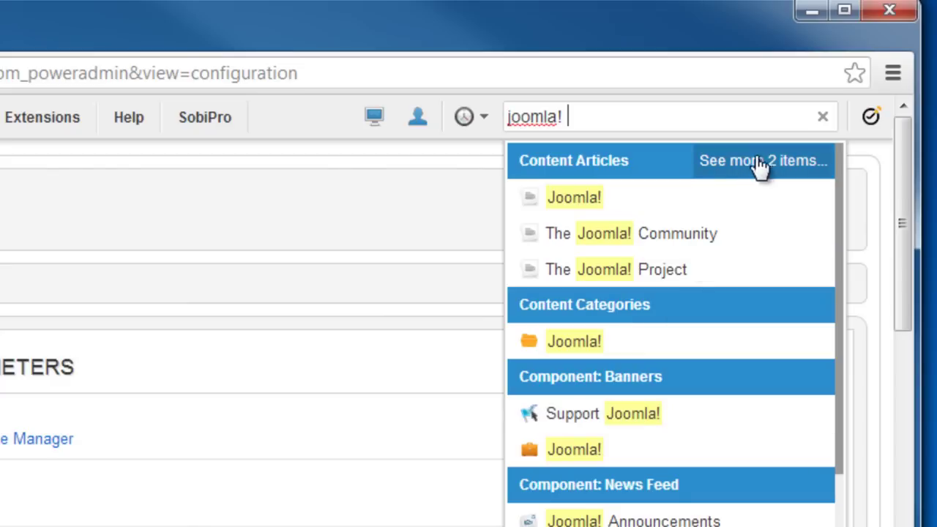
click(758, 163)
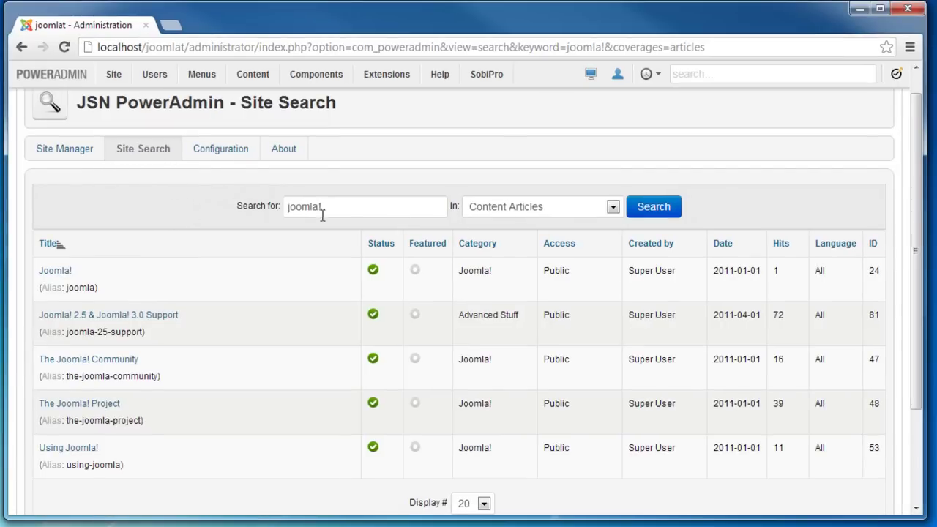
Step: Check the available search coverages, keep Content Articles, and run a site search for "Beginners"
click(614, 207)
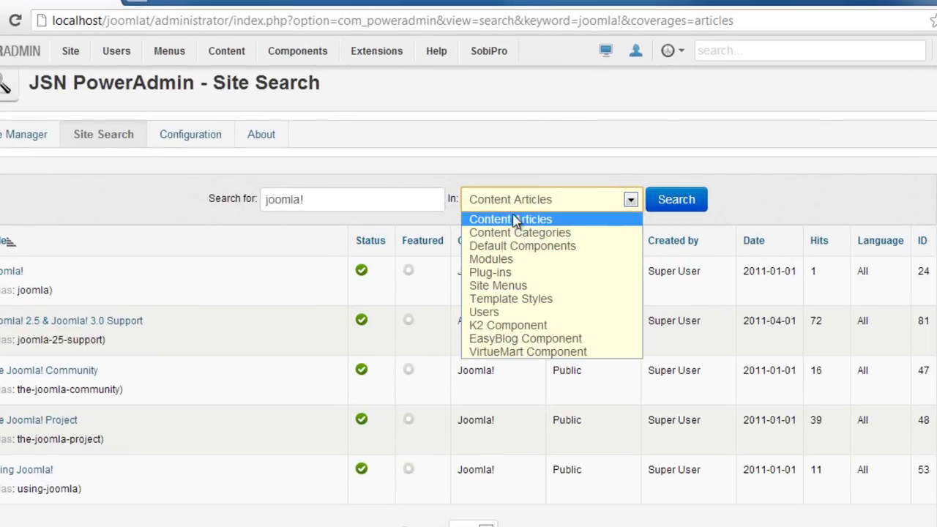
click(408, 202)
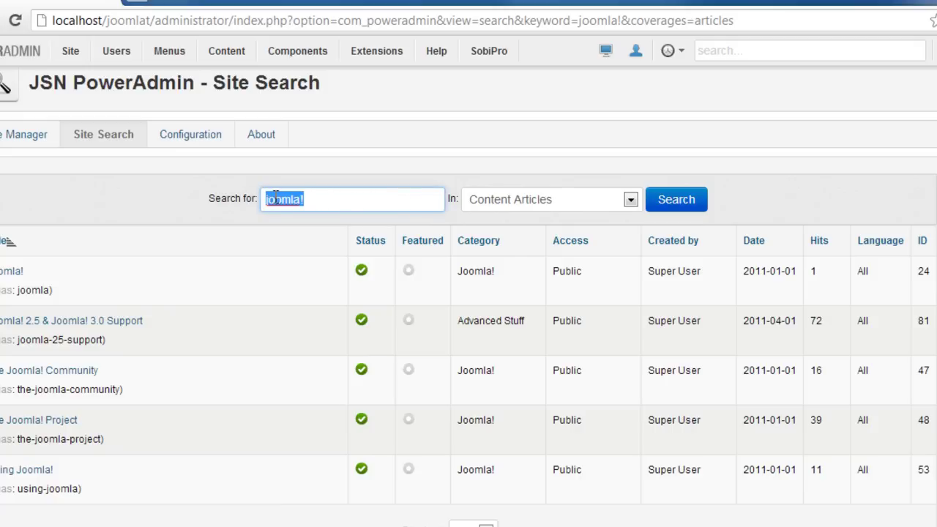
right_click(275, 199)
click(325, 319)
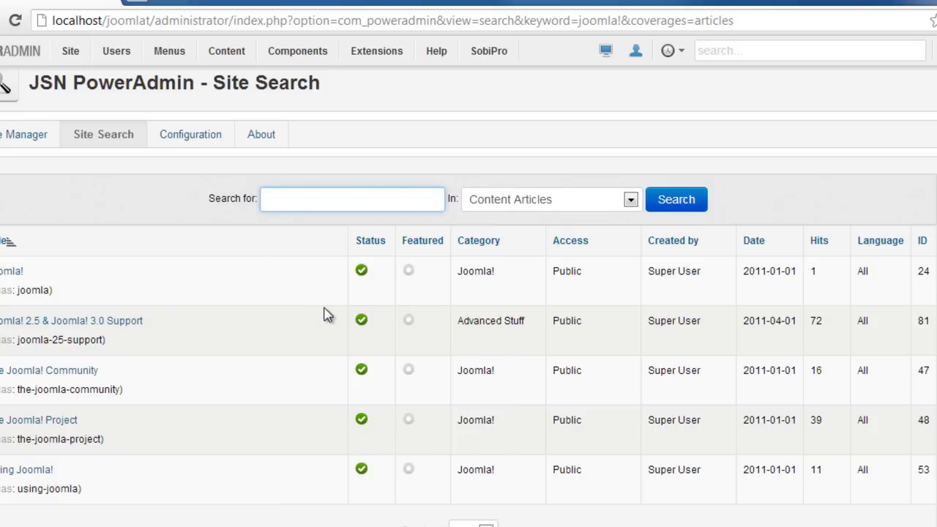
text(Beginners)
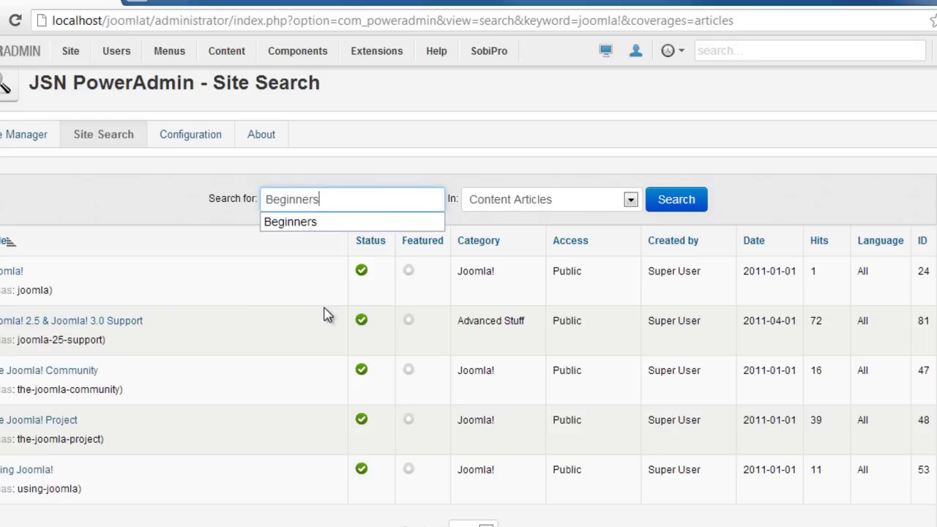
click(689, 204)
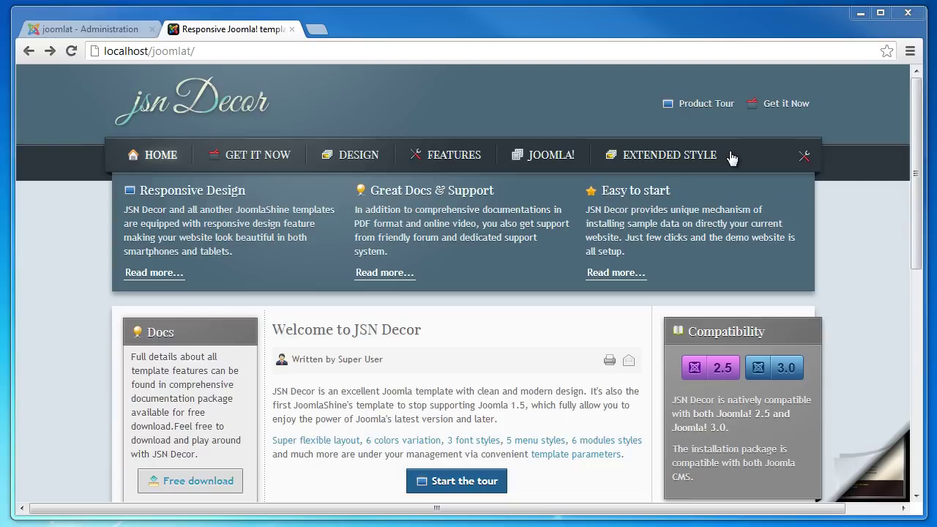
Step: Return to the site administration and check the K2, EasyBlog and Virtuemart search coverages in JSN PowerAdmin's configuration
mouse_move(731, 157)
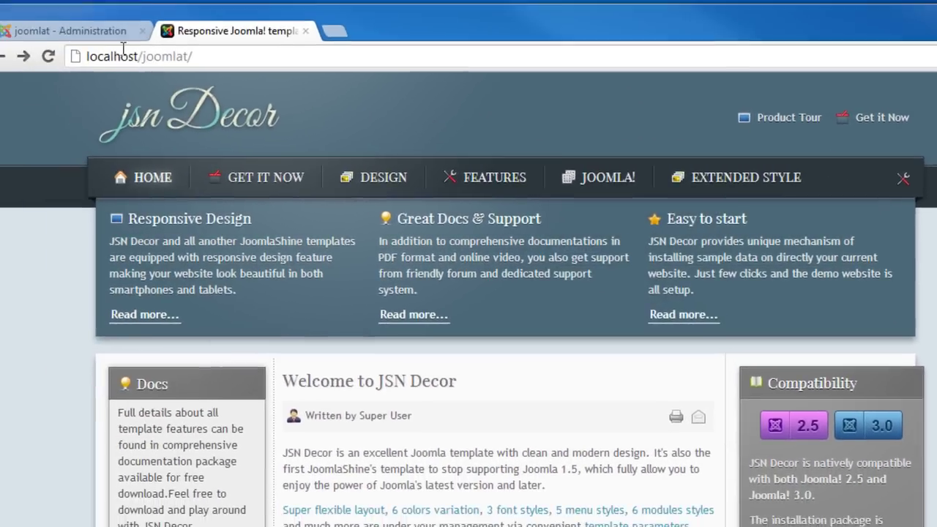
click(104, 32)
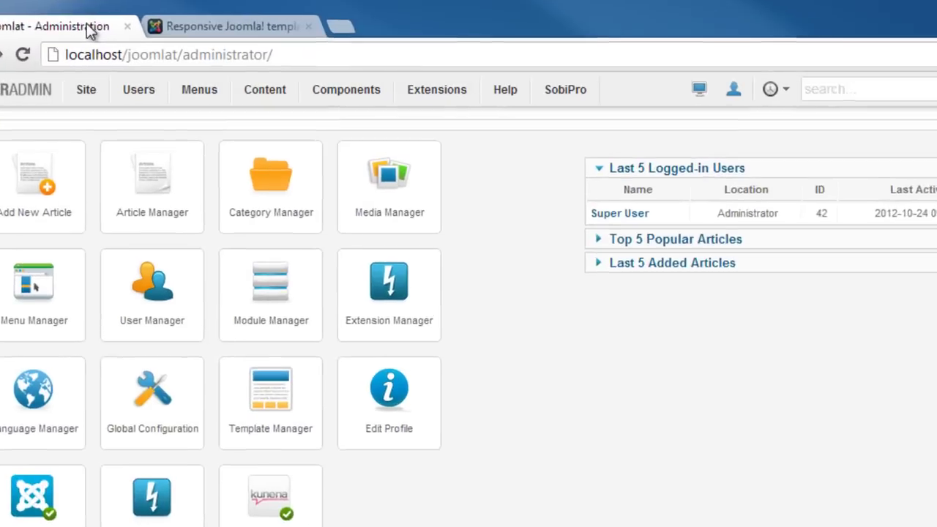
mouse_move(333, 88)
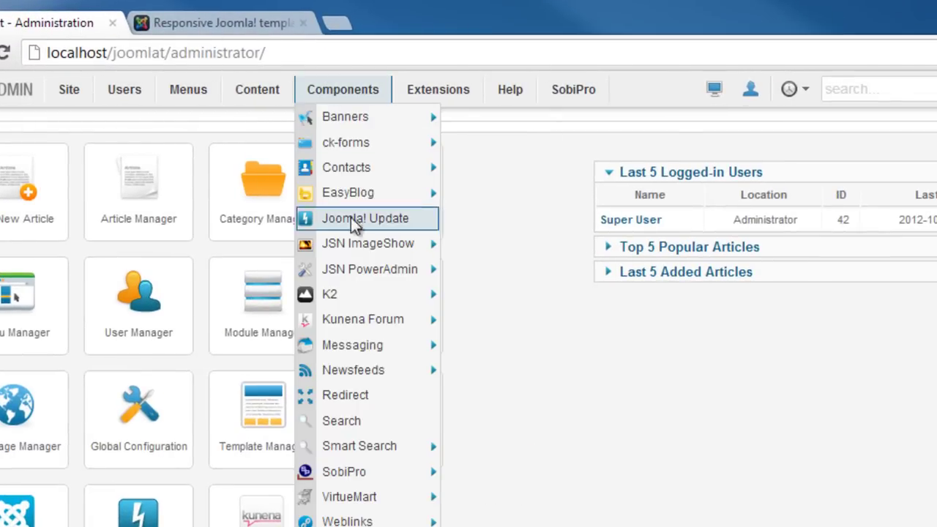
mouse_move(352, 271)
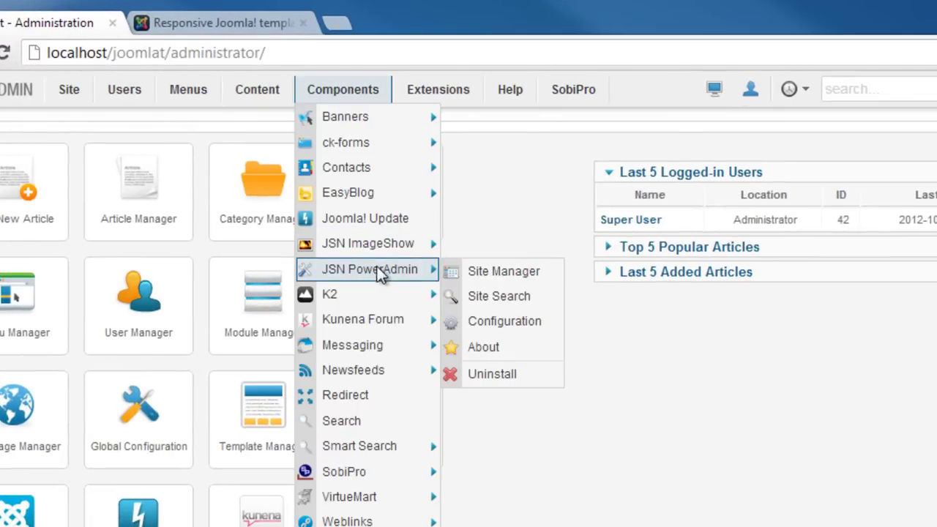
click(498, 330)
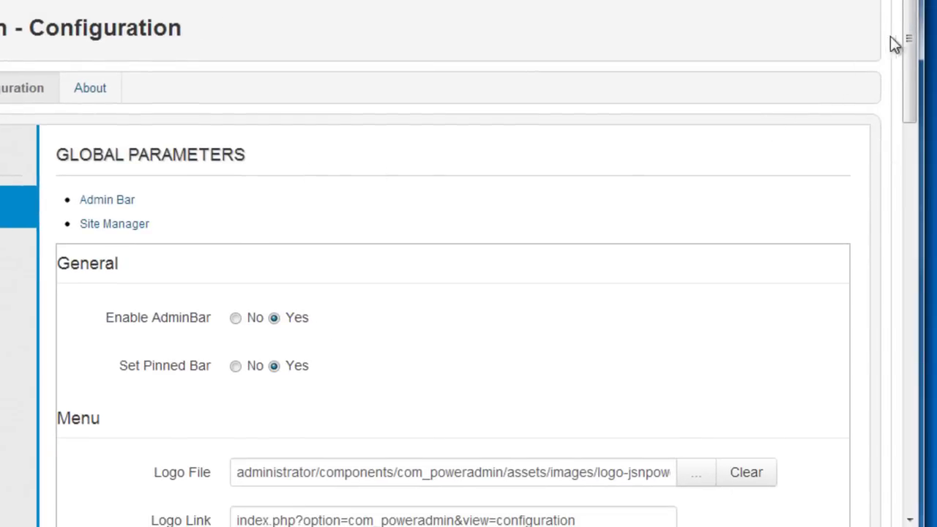
drag(906, 33, 914, 330)
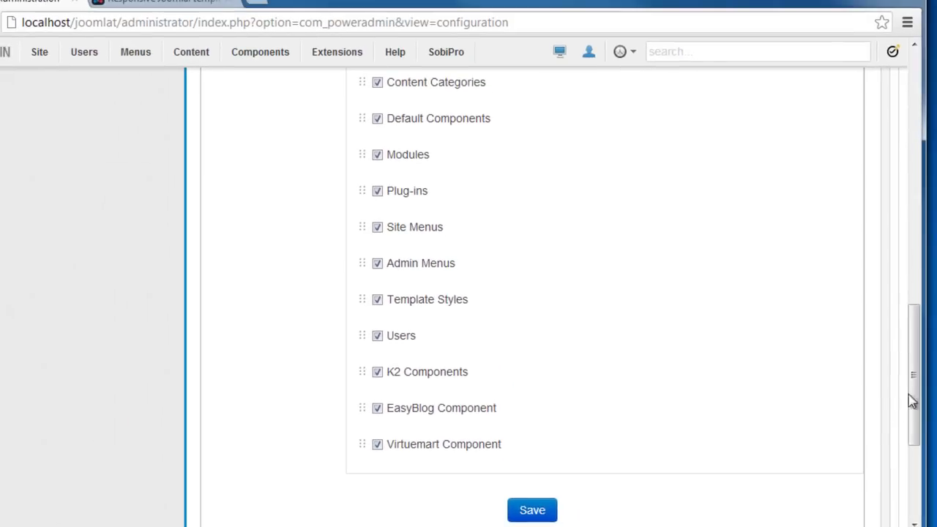
Step: Search the administration for "I love Joomla!" from the admin bar
drag(911, 399, 920, 137)
click(764, 51)
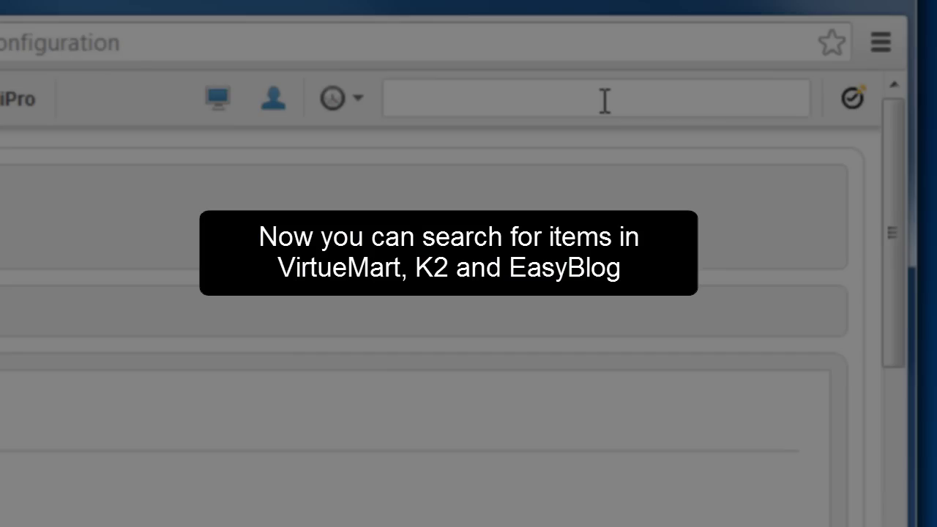
text(I love)
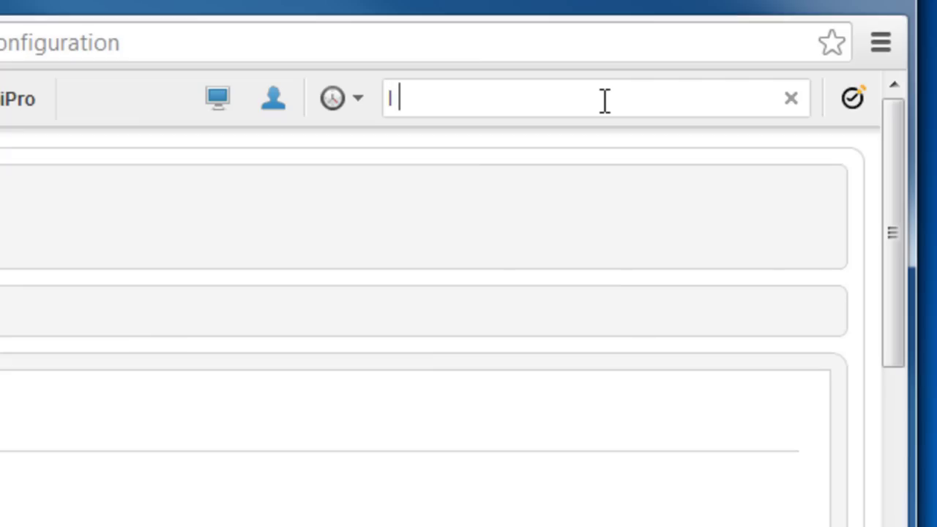
text(oomla!)
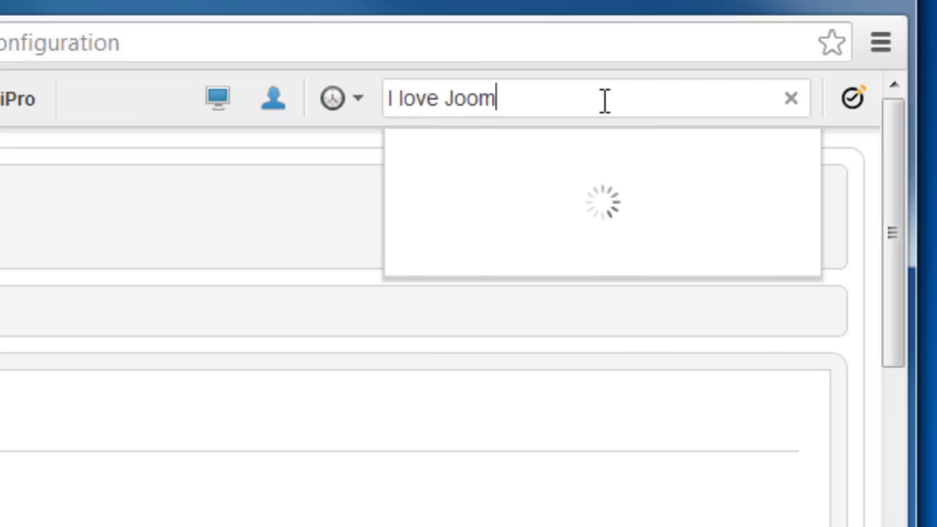